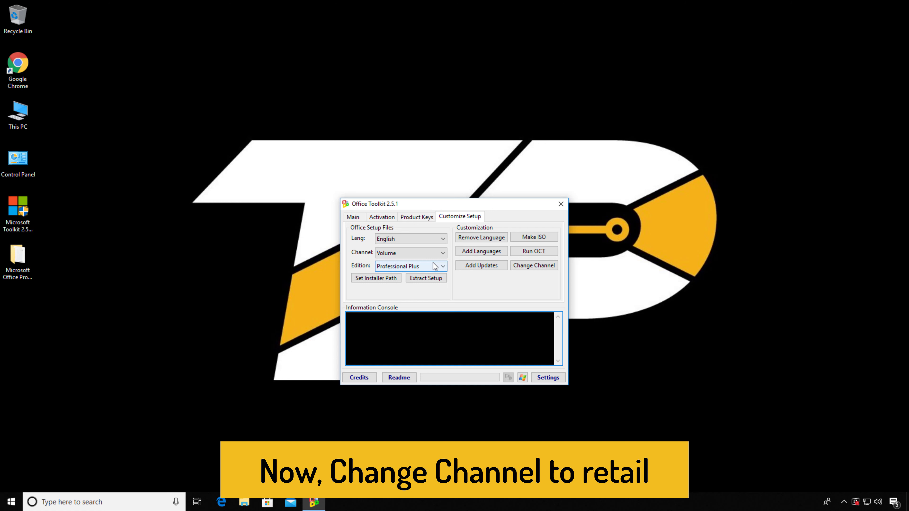
Change the licence channel of the Professional Plus setup files to Retail and close Office Toolkit
{"action": "left_click", "coordinate": [435, 266]}
{"action": "left_click", "coordinate": [411, 273]}
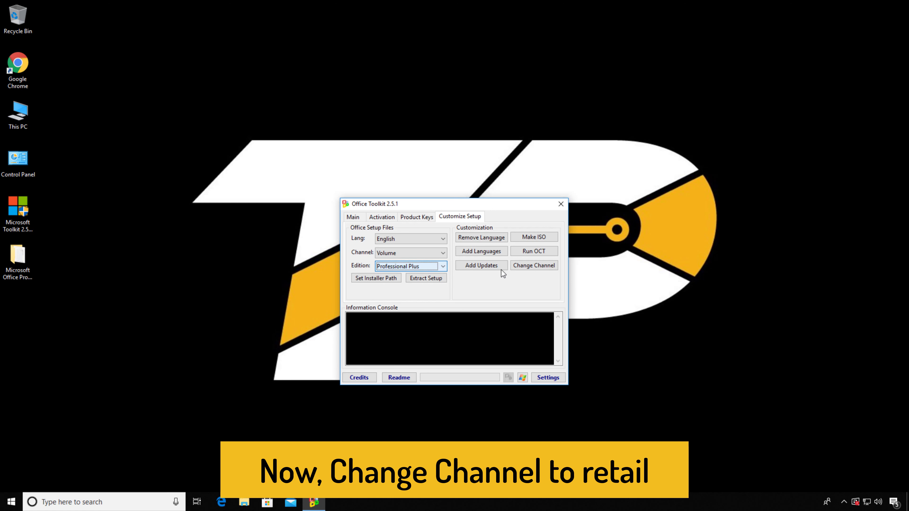
{"action": "left_click", "coordinate": [524, 268]}
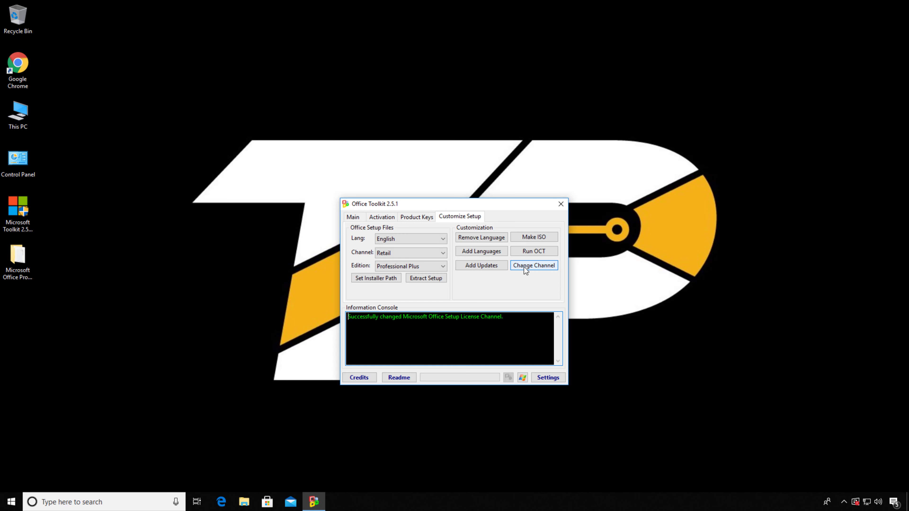
{"action": "left_click", "coordinate": [442, 252]}
{"action": "left_click", "coordinate": [395, 265]}
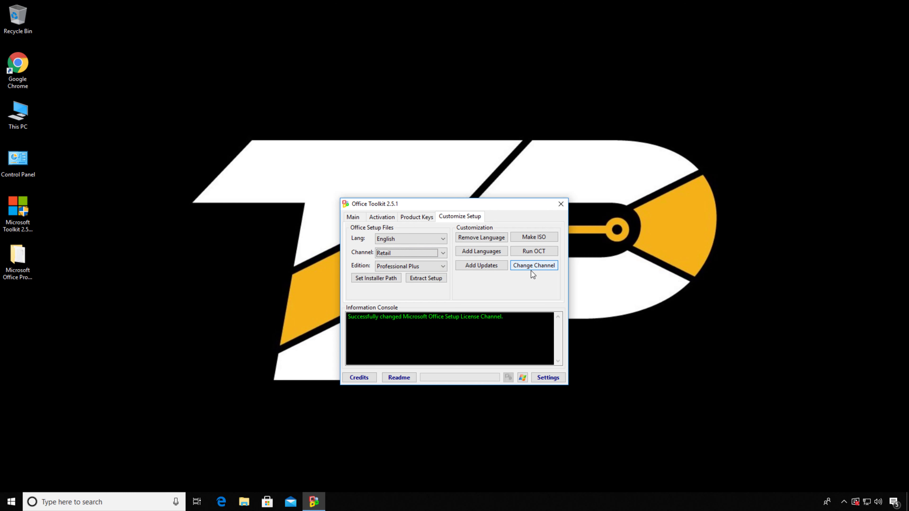
{"action": "left_click", "coordinate": [560, 203]}
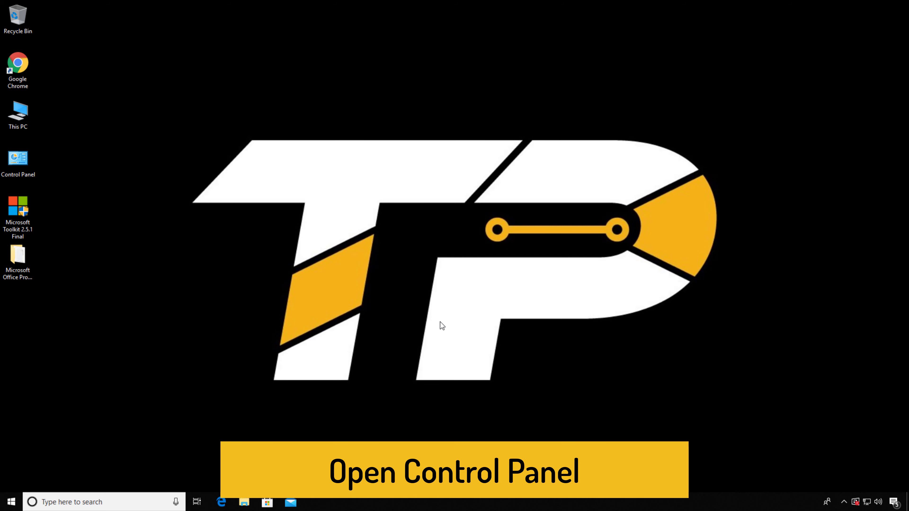
Search Windows for "control", open Control Panel and bring up its list of programs to uninstall
{"action": "left_click", "coordinate": [141, 502]}
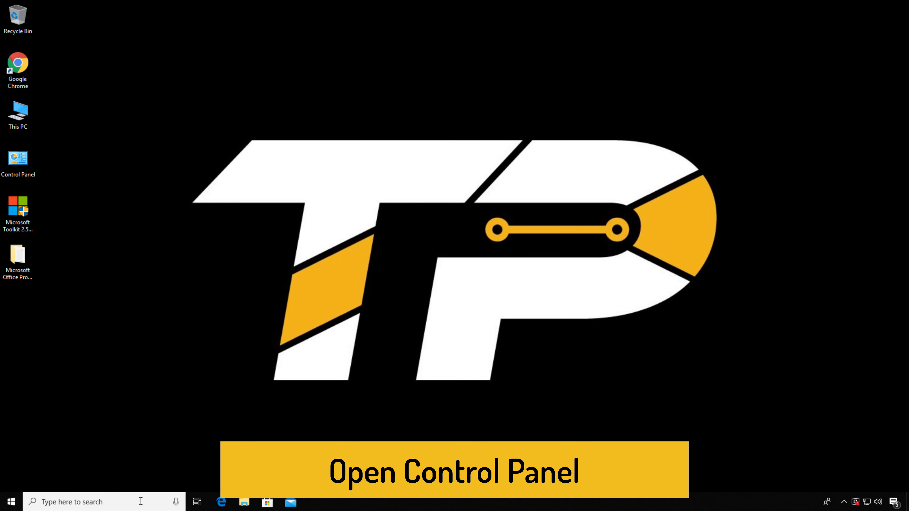
{"action": "type", "text": "control"}
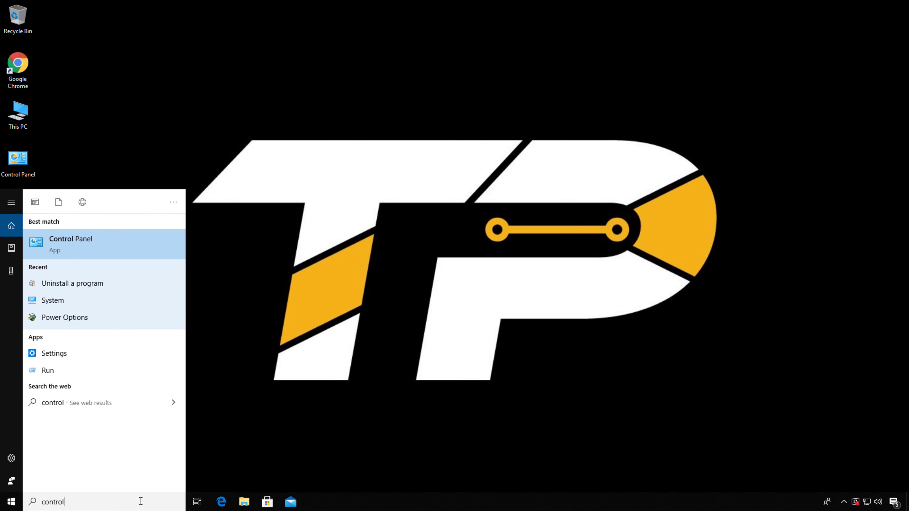
{"action": "left_click", "coordinate": [138, 245]}
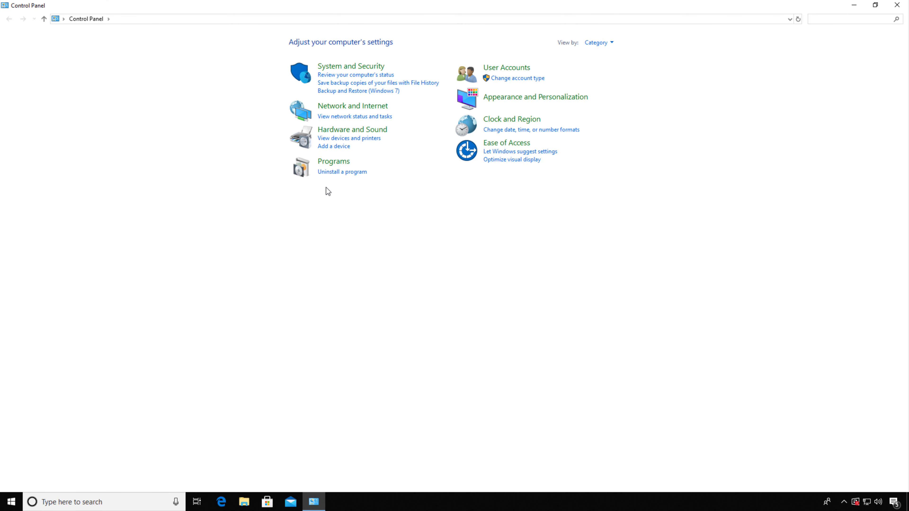
{"action": "left_click", "coordinate": [341, 172]}
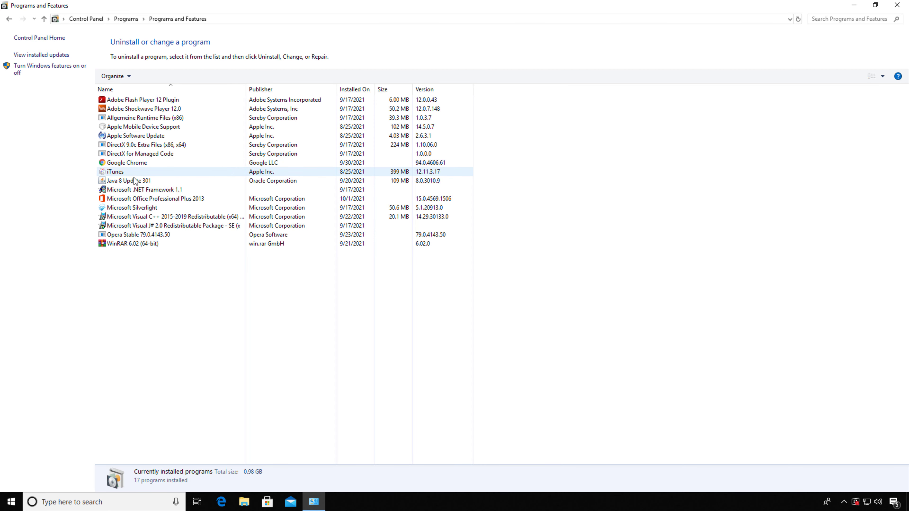
Uninstall Microsoft Office Professional Plus 2013, approving the removal, and close Programs and Features
{"action": "left_click", "coordinate": [155, 198]}
{"action": "left_click", "coordinate": [151, 76]}
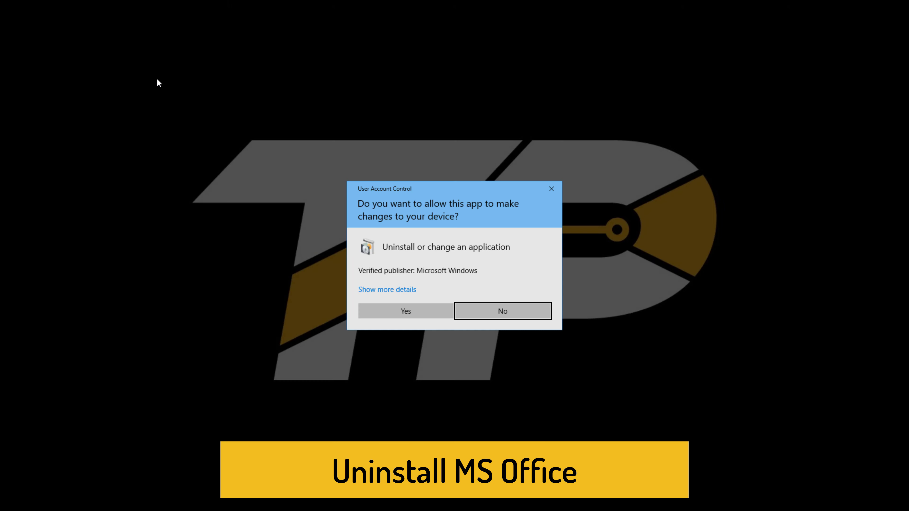
{"action": "left_click", "coordinate": [397, 313]}
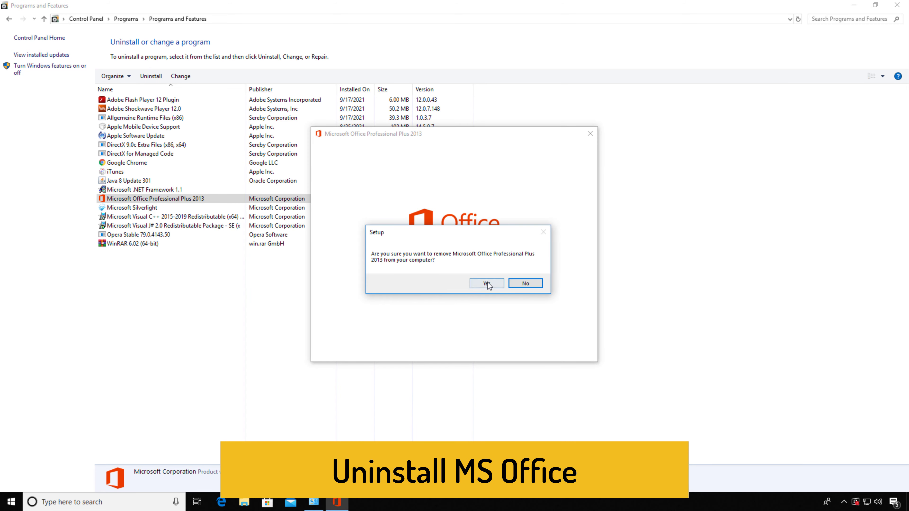
{"action": "left_click", "coordinate": [487, 283]}
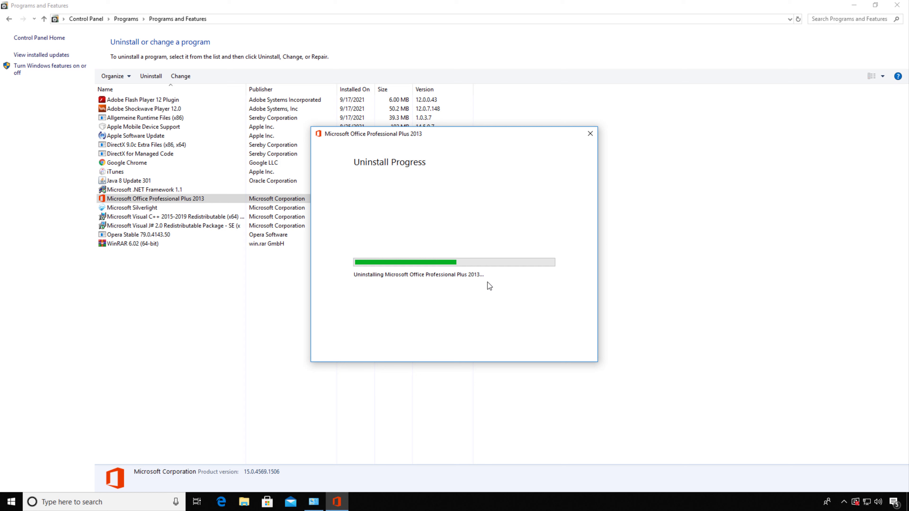
{"action": "left_click", "coordinate": [568, 343]}
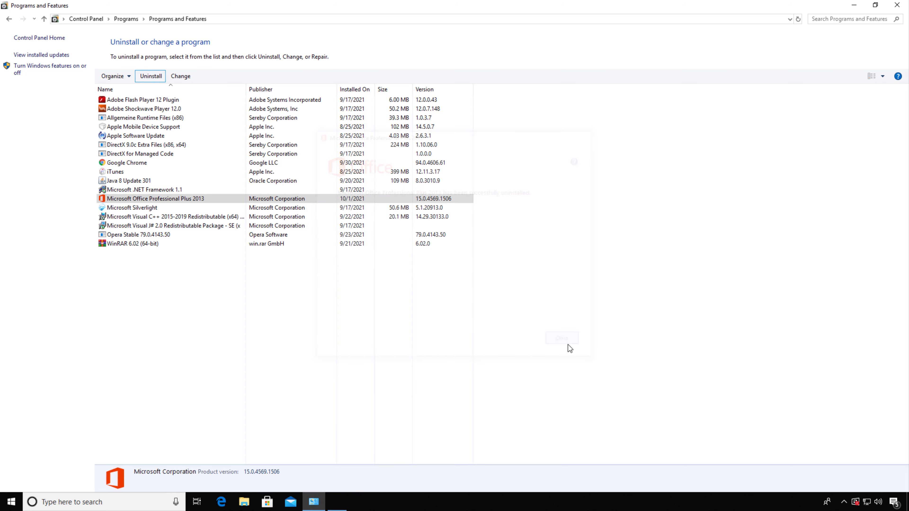
{"action": "left_click", "coordinate": [905, 3]}
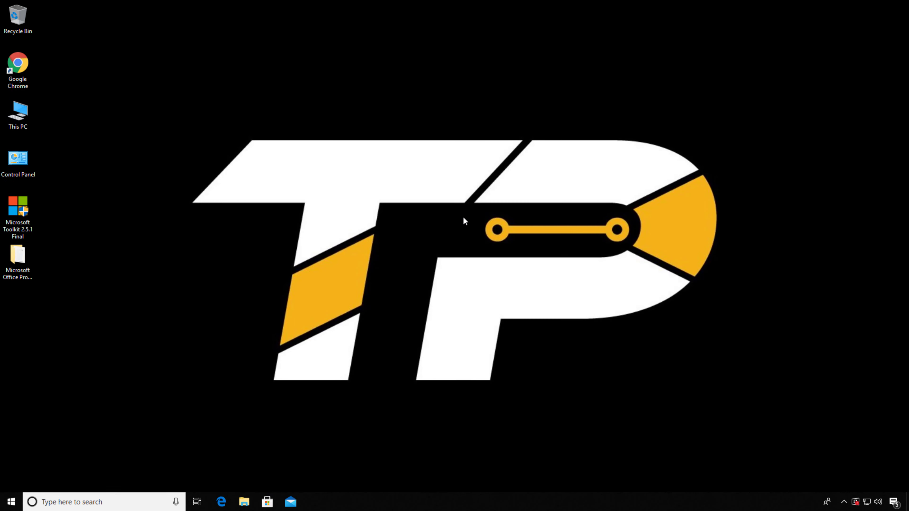
{"action": "right_click", "coordinate": [463, 216]}
{"action": "left_click", "coordinate": [486, 245]}
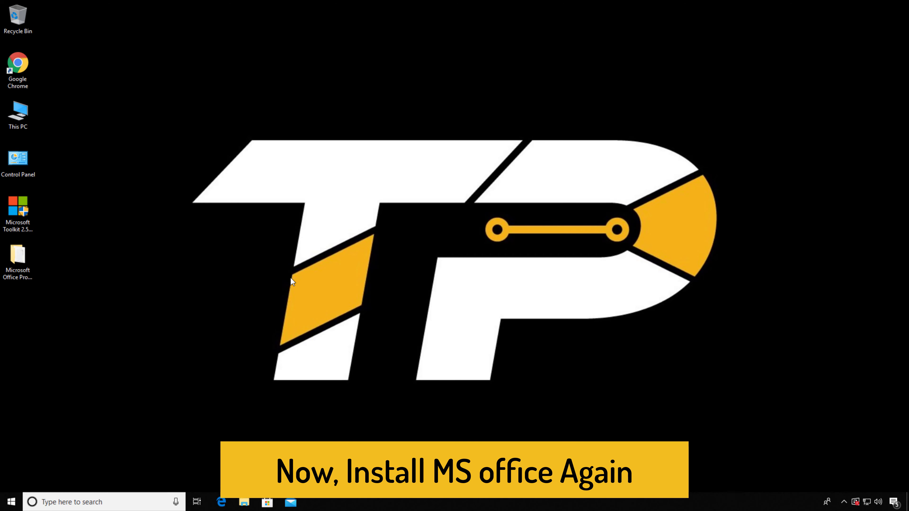
Run setup as administrator from the Office-2013-SP1-PPVL-x86-en-US-Oct2014 folder inside the desktop's Microsoft Office ProPlus 2013 SP1 VL x86 folder
{"action": "double_click", "coordinate": [18, 256]}
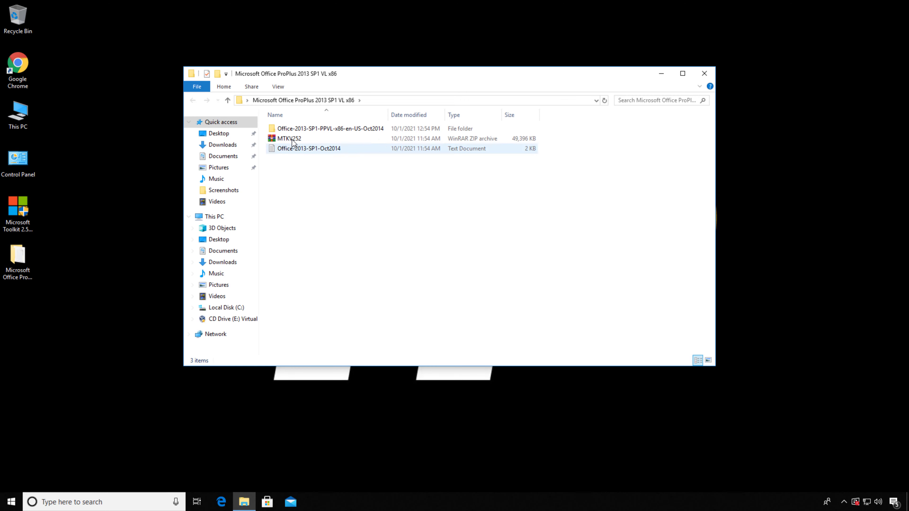
{"action": "double_click", "coordinate": [294, 129]}
{"action": "scroll", "coordinate": [319, 285], "scroll_direction": "down", "scroll_amount": 1}
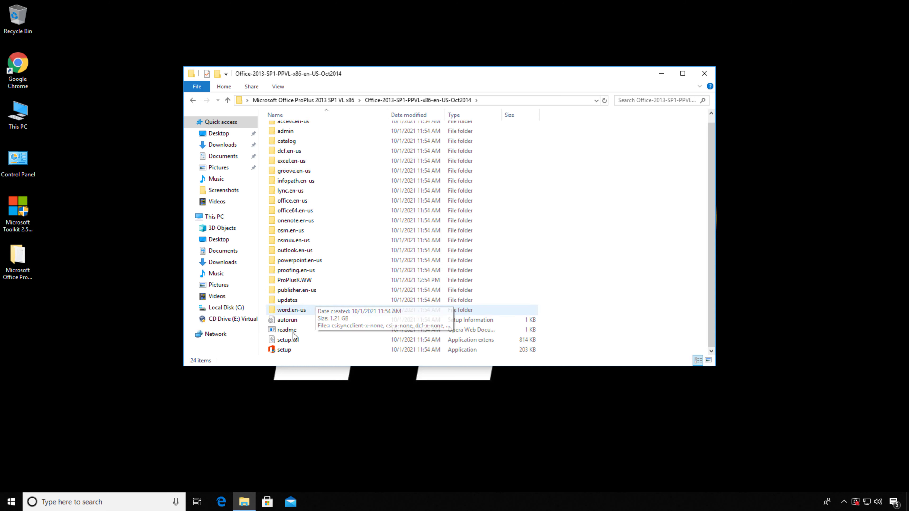
{"action": "right_click", "coordinate": [285, 349]}
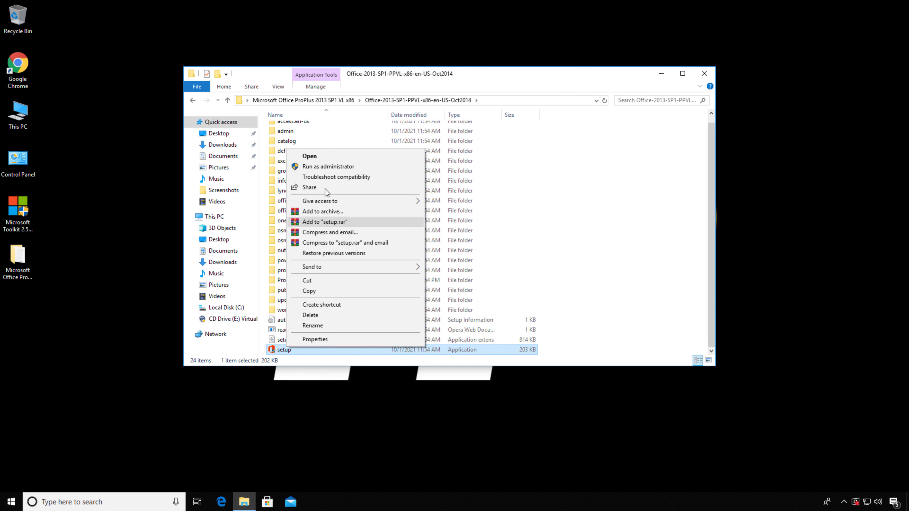
{"action": "left_click", "coordinate": [328, 166]}
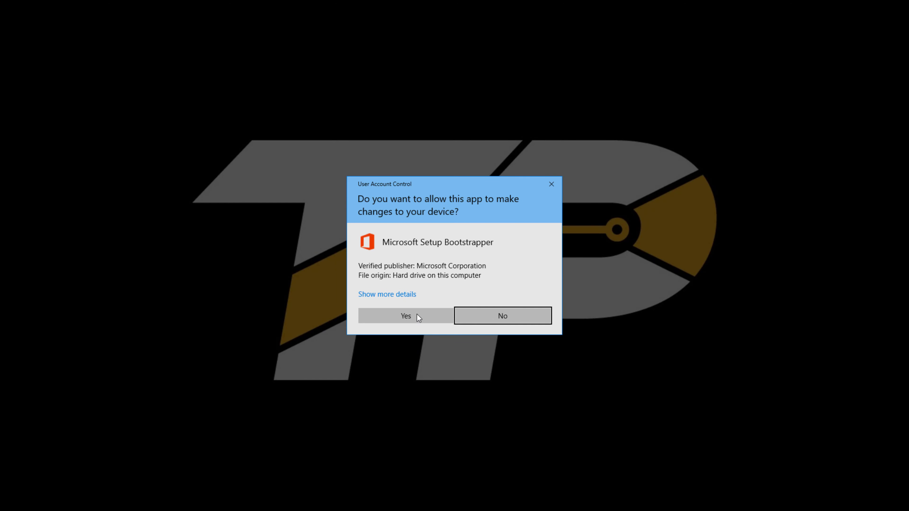
{"action": "left_click", "coordinate": [418, 317]}
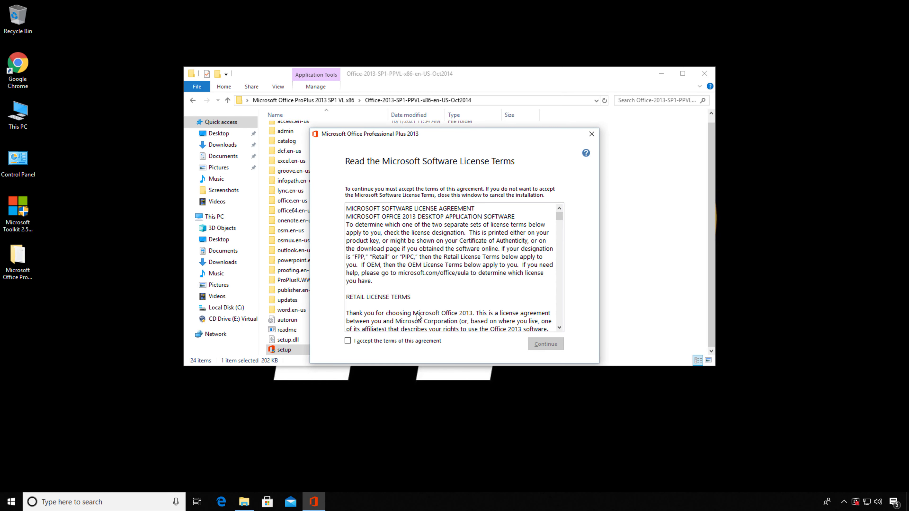
Accept the licence terms, install Office Professional Plus 2013 without customization, and close the installer and its folder
{"action": "left_click", "coordinate": [412, 342]}
{"action": "left_click", "coordinate": [544, 345]}
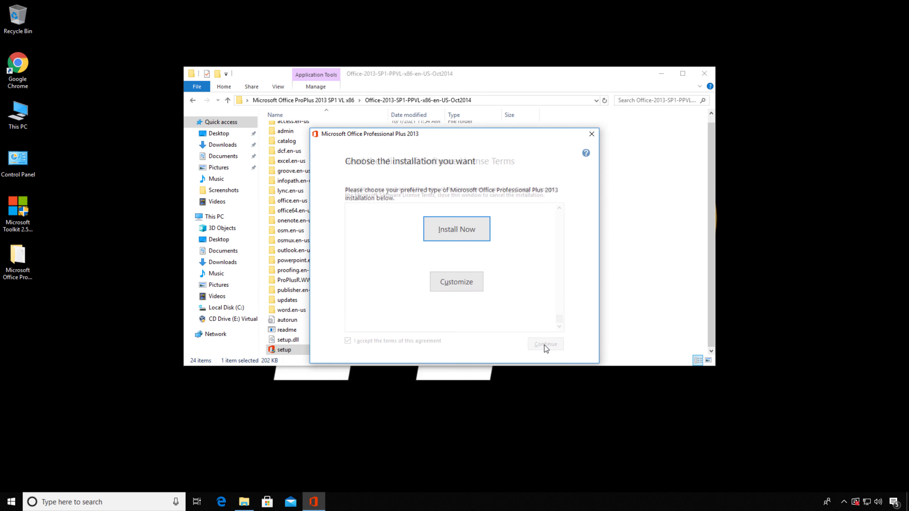
{"action": "left_click", "coordinate": [476, 230]}
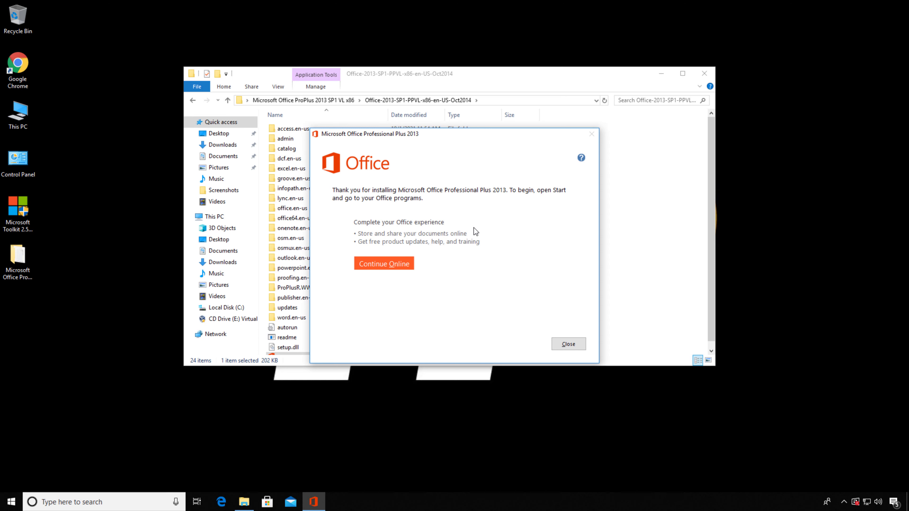
{"action": "left_click", "coordinate": [568, 345]}
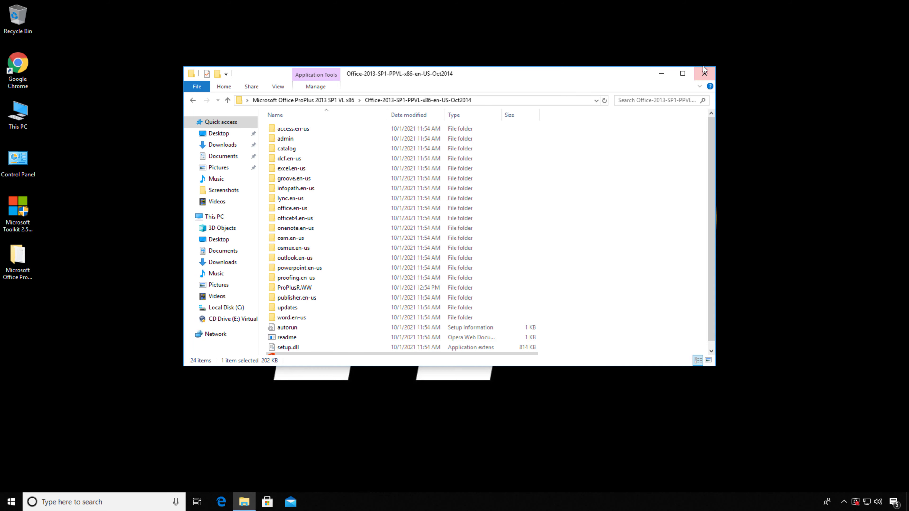
{"action": "left_click", "coordinate": [705, 74]}
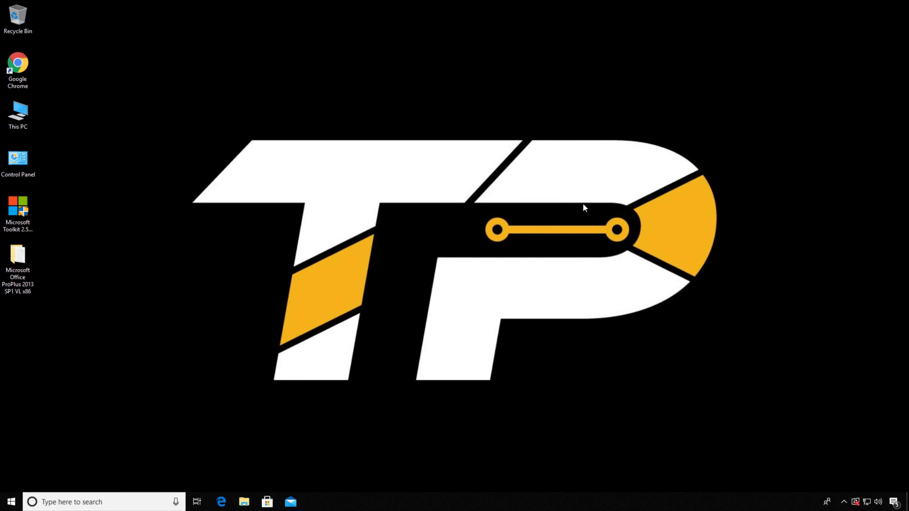
Check the desktop's list of new file types for the Microsoft Office document types
{"action": "right_click", "coordinate": [280, 314]}
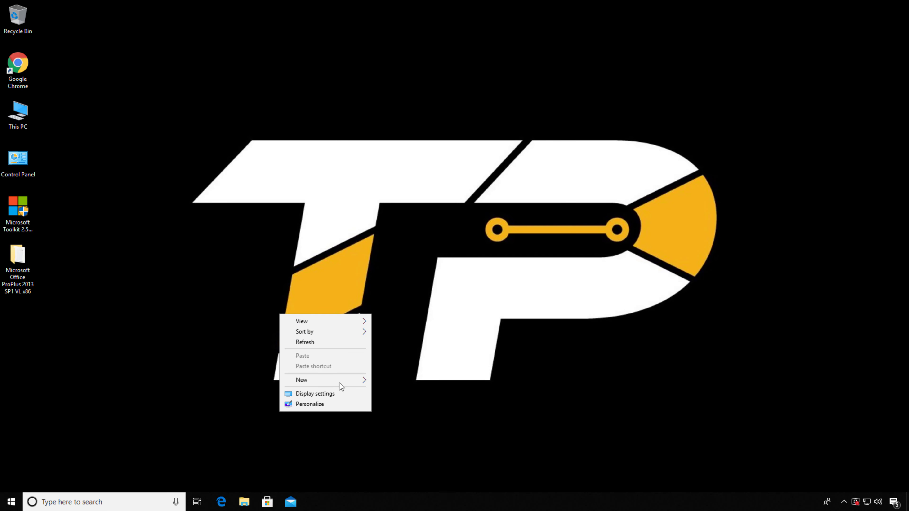
{"action": "mouse_move", "coordinate": [340, 381]}
{"action": "left_click", "coordinate": [219, 334]}
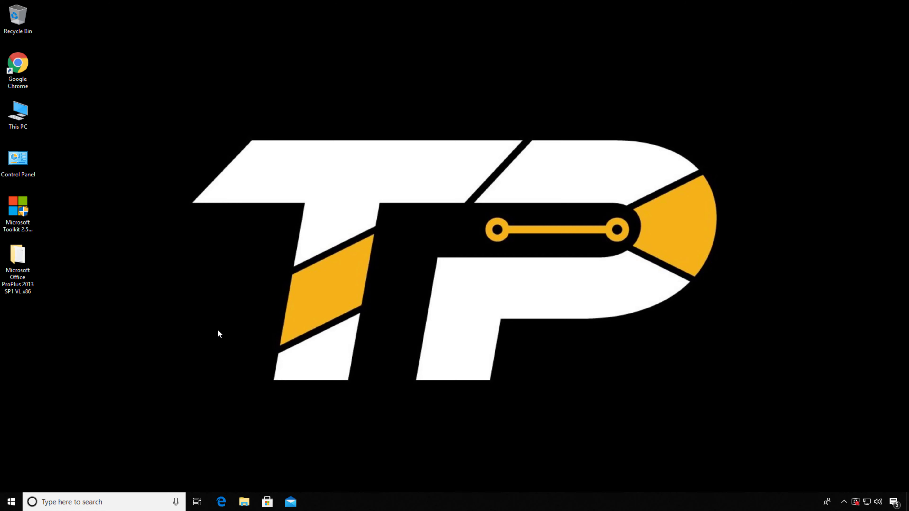
{"action": "right_click", "coordinate": [266, 290]}
{"action": "mouse_move", "coordinate": [319, 354]}
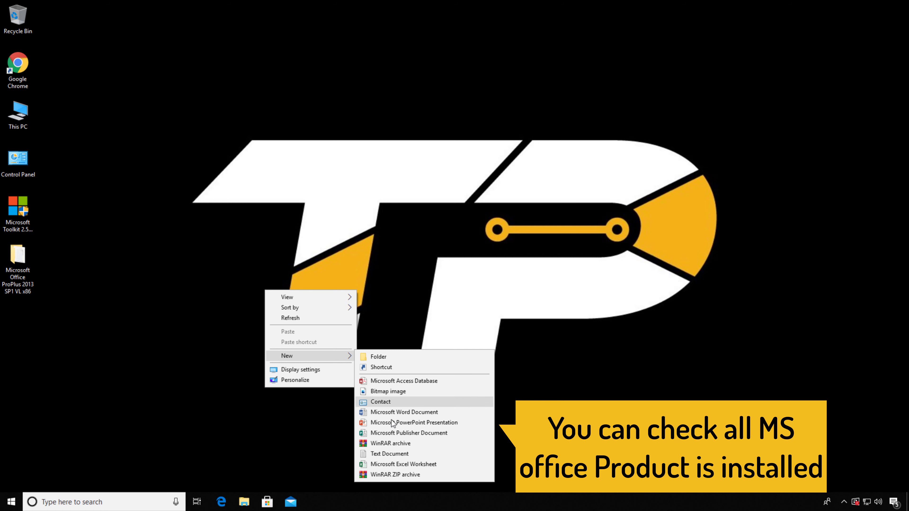
{"action": "left_click", "coordinate": [383, 299]}
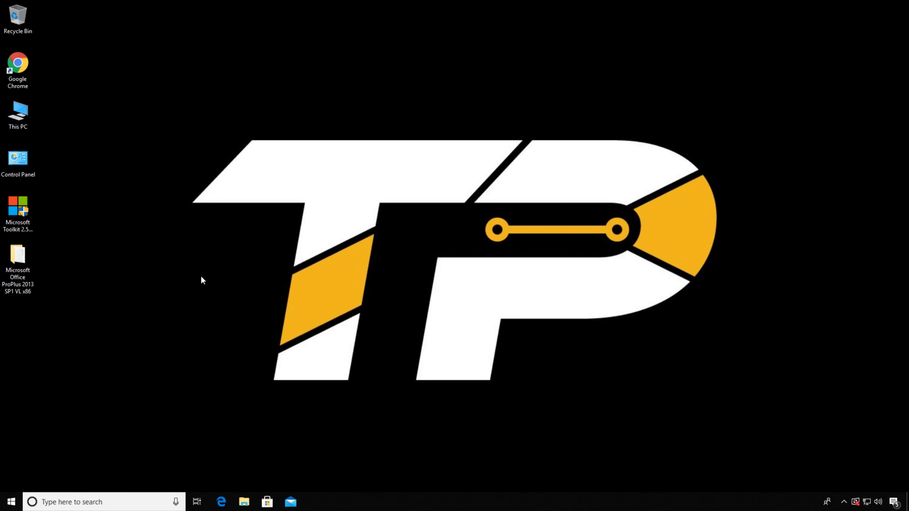
Launch Microsoft Toolkit 2.5.1 from the desktop with permission to make changes and load its Office Toolkit
{"action": "double_click", "coordinate": [18, 208]}
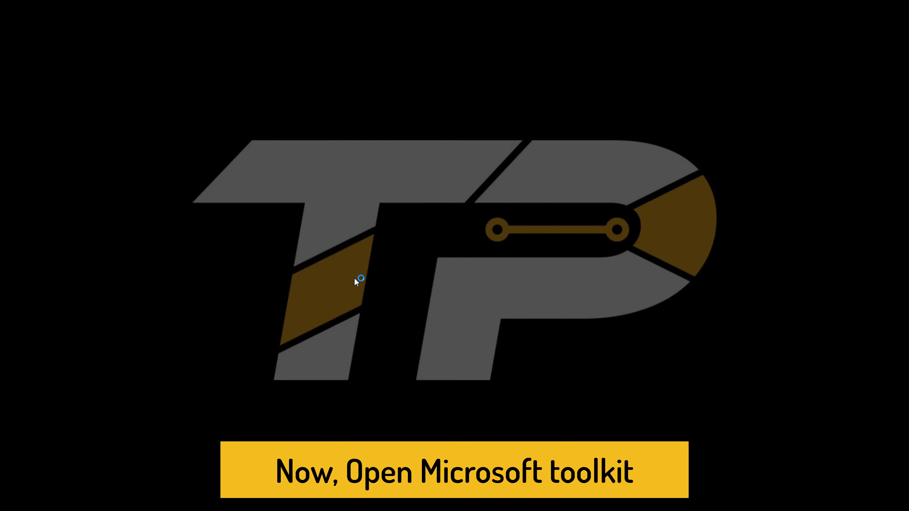
{"action": "left_click", "coordinate": [395, 316]}
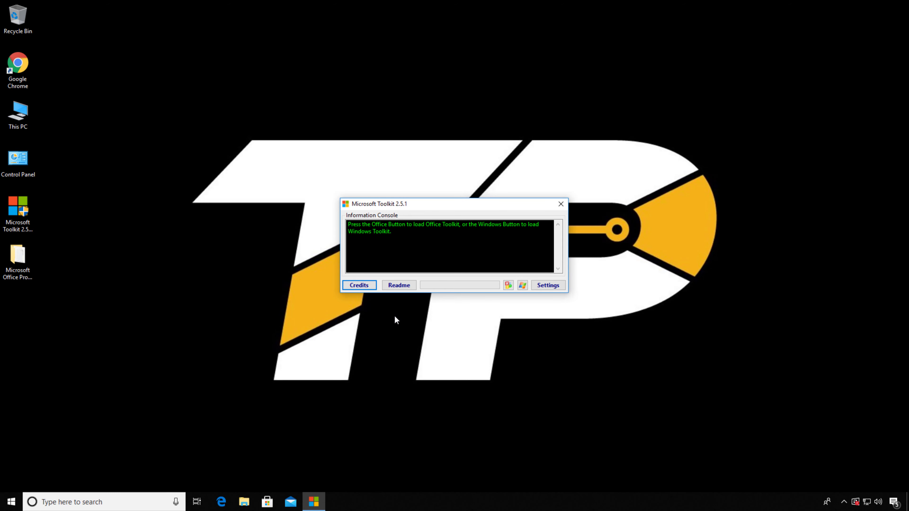
{"action": "left_click", "coordinate": [509, 285]}
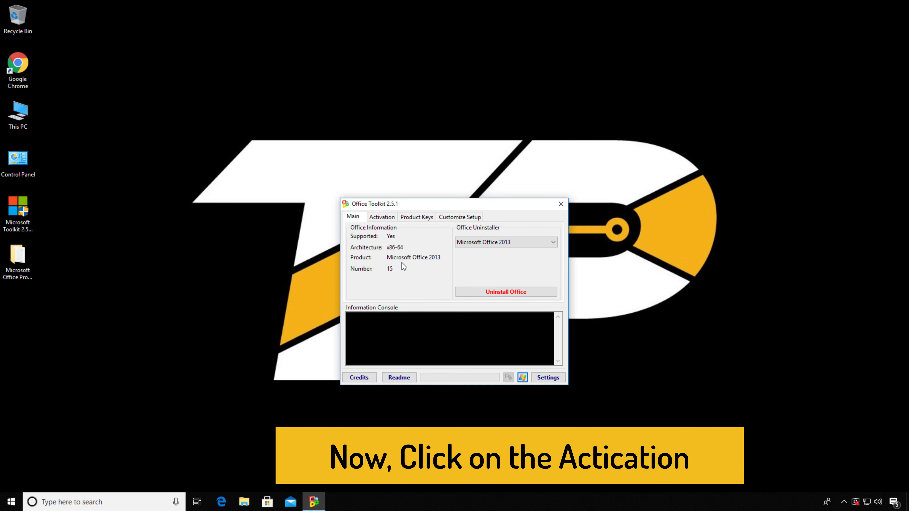
Select KMS Server Service as the activation tool, run Office activation and review the console output
{"action": "left_click", "coordinate": [382, 219]}
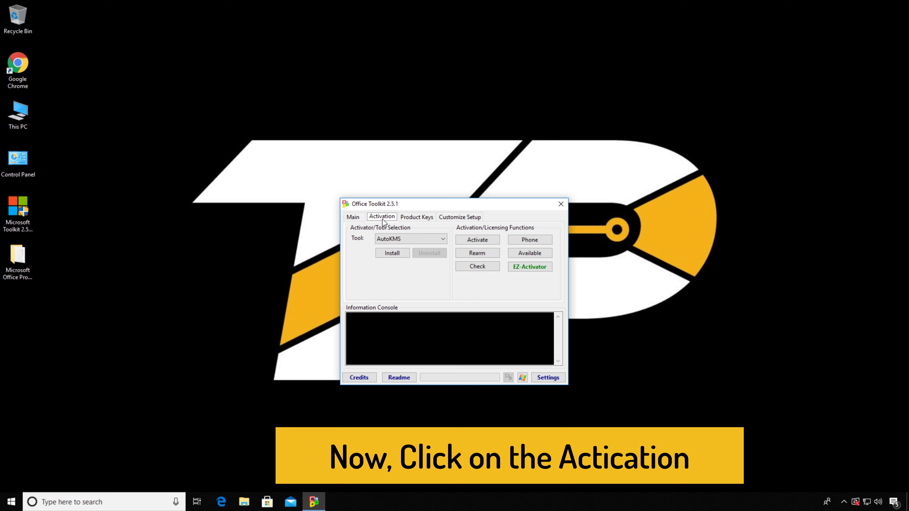
{"action": "left_click", "coordinate": [403, 240]}
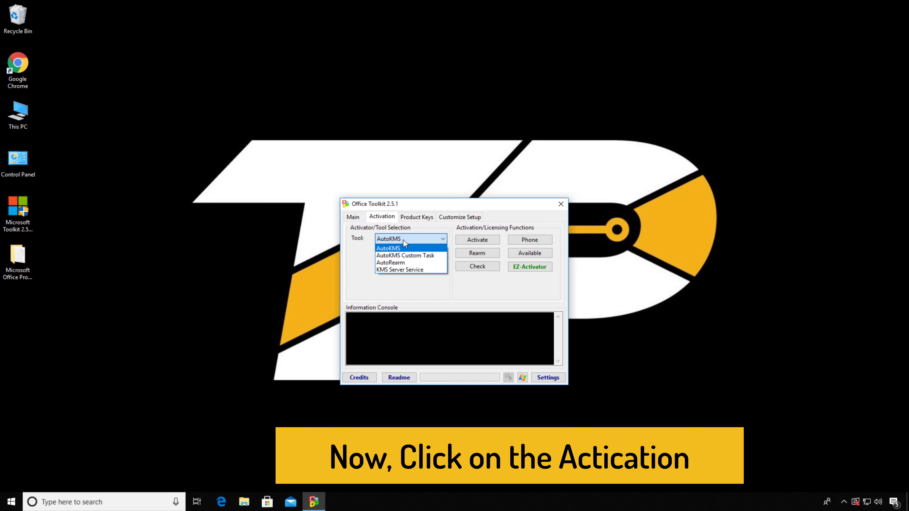
{"action": "left_click", "coordinate": [408, 269]}
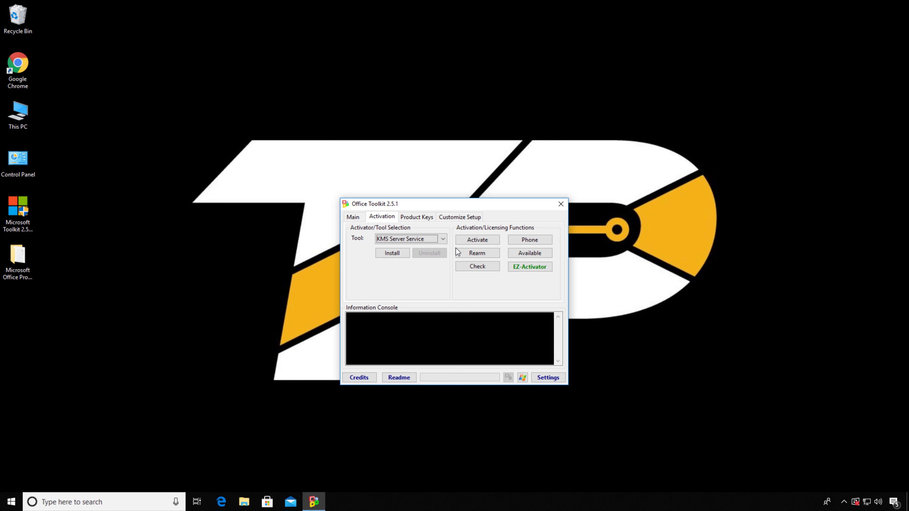
{"action": "left_click", "coordinate": [475, 245]}
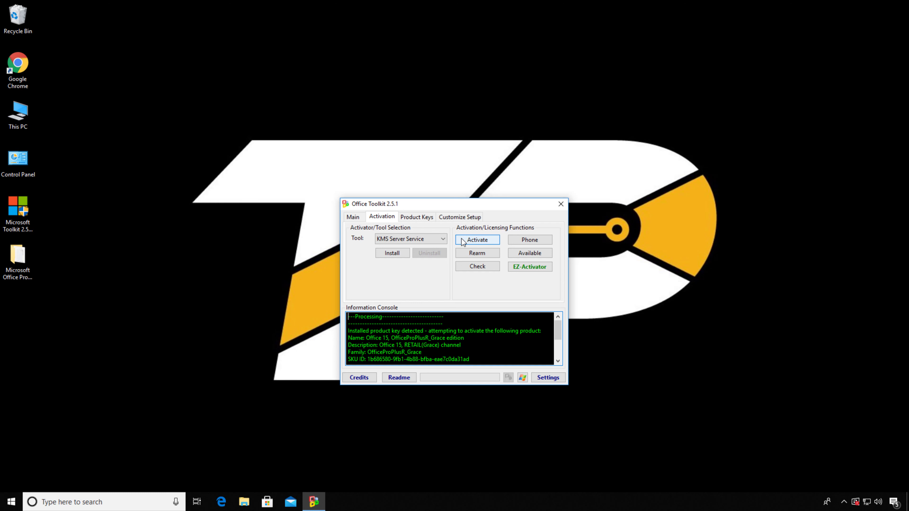
{"action": "scroll", "coordinate": [450, 339], "scroll_direction": "down", "scroll_amount": 2}
{"action": "scroll", "coordinate": [449, 339], "scroll_direction": "up", "scroll_amount": 2}
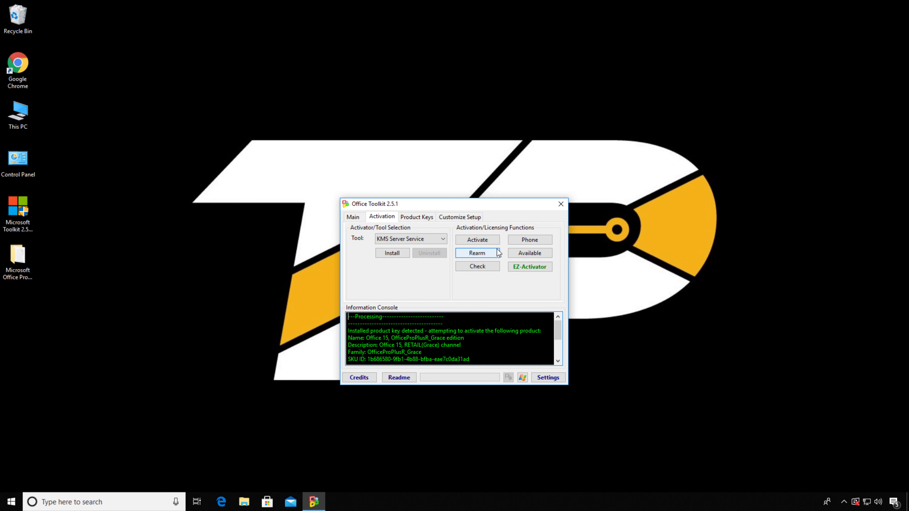
Run EZ-Activator for Office in Office Toolkit and close the toolkit once it finishes
{"action": "left_click", "coordinate": [516, 267]}
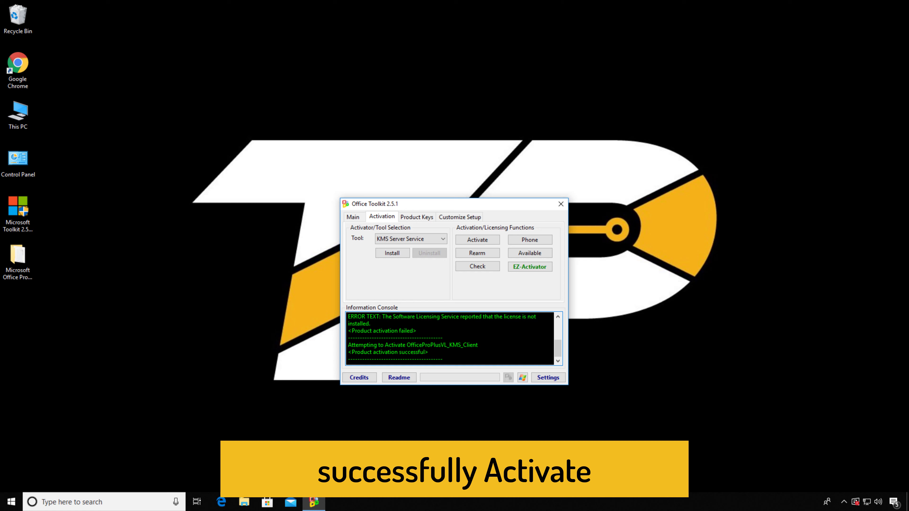
{"action": "left_click", "coordinate": [561, 205]}
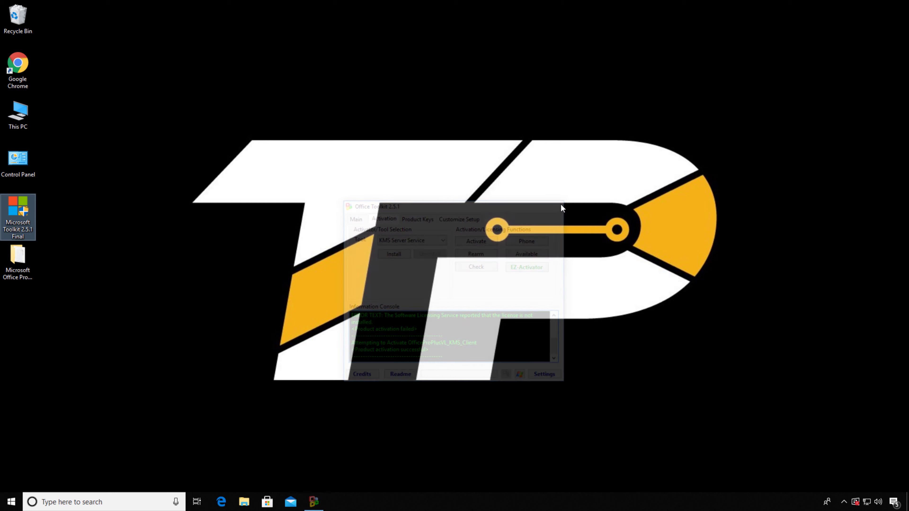
Create a new Microsoft Excel worksheet on the desktop with the default name and open it
{"action": "right_click", "coordinate": [238, 285]}
{"action": "mouse_move", "coordinate": [328, 358]}
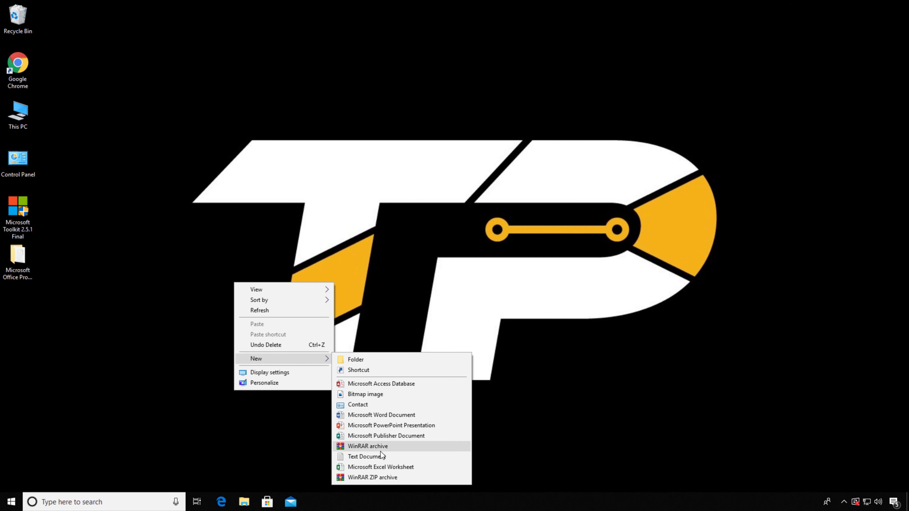
{"action": "left_click", "coordinate": [375, 466]}
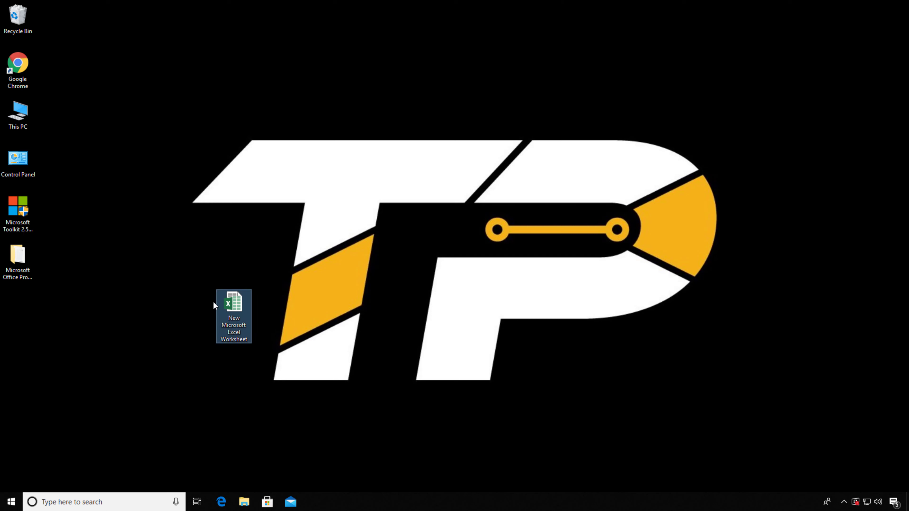
{"action": "double_click", "coordinate": [233, 304]}
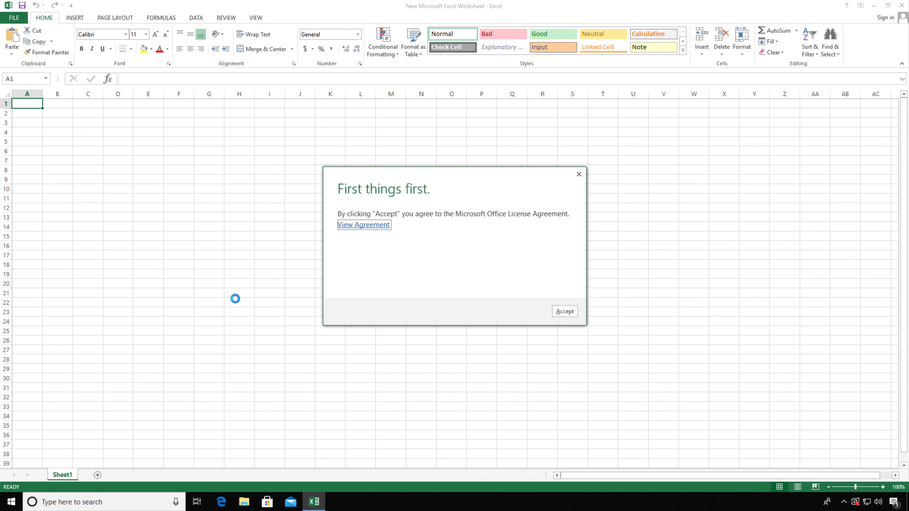
Accept the Microsoft Office License Agreement, check the product information on Excel's Account page and close the workbook
{"action": "left_click", "coordinate": [565, 312]}
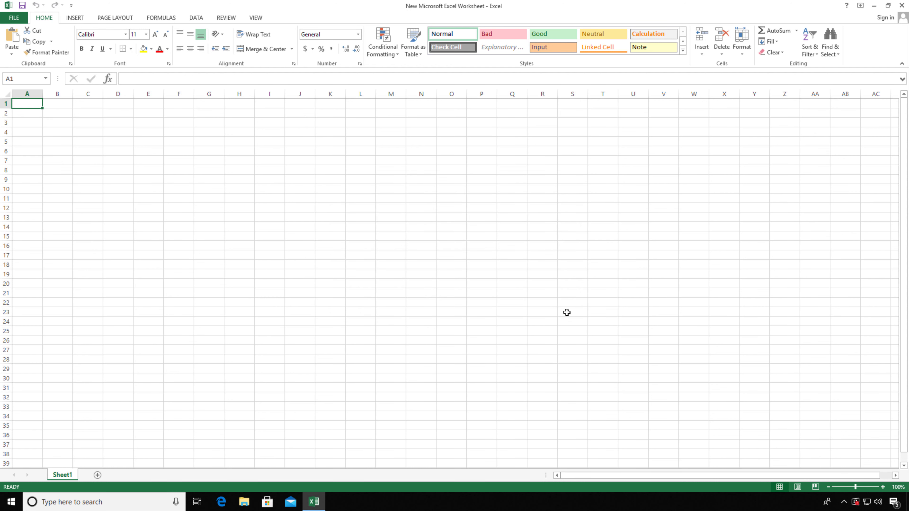
{"action": "left_click", "coordinate": [14, 18]}
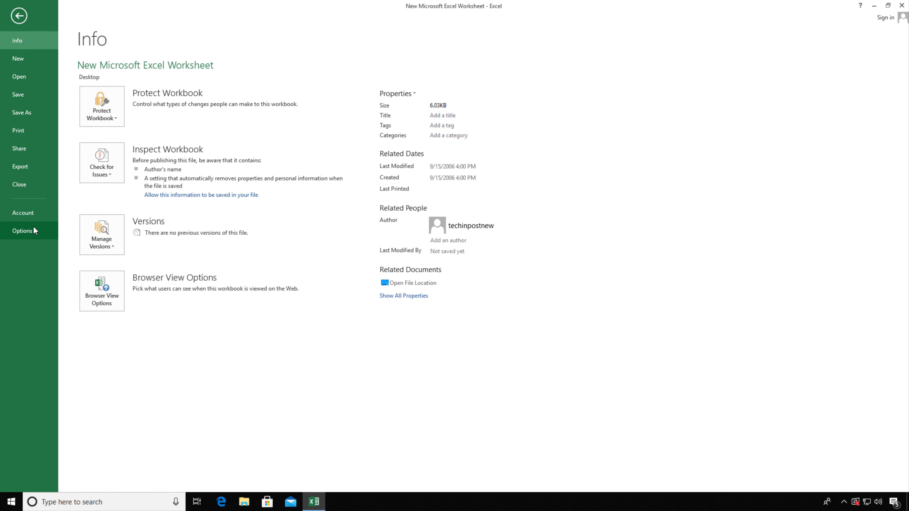
{"action": "left_click", "coordinate": [35, 214]}
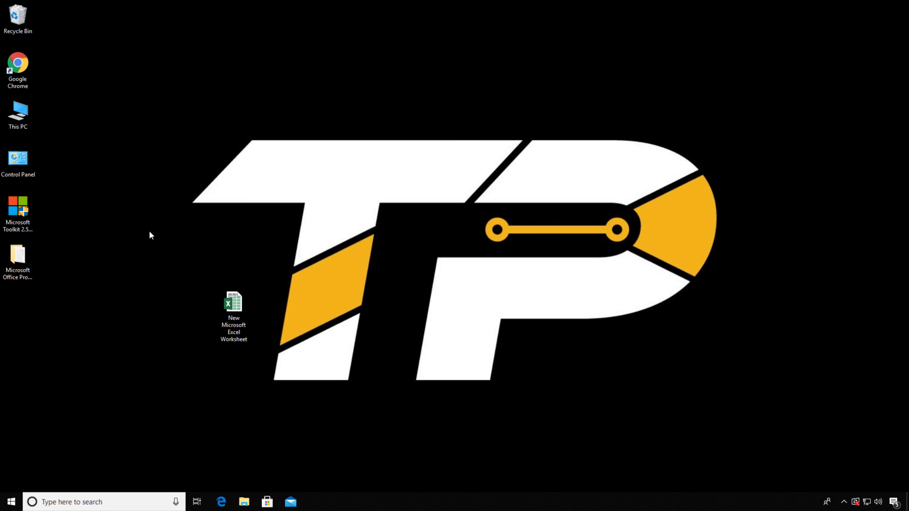
Create a new Microsoft Word document on the desktop, keeping the default name
{"action": "right_click", "coordinate": [149, 231]}
{"action": "mouse_move", "coordinate": [241, 309]}
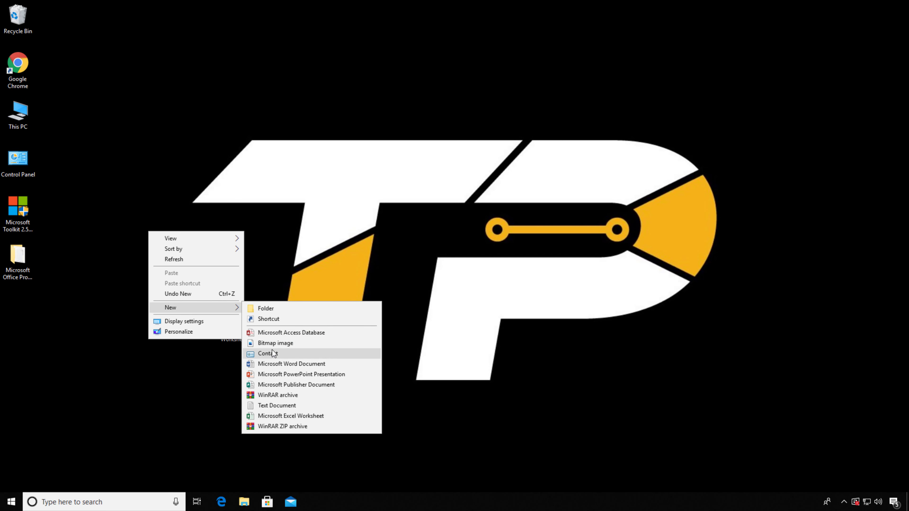
{"action": "left_click", "coordinate": [274, 364]}
{"action": "key", "text": "Return"}
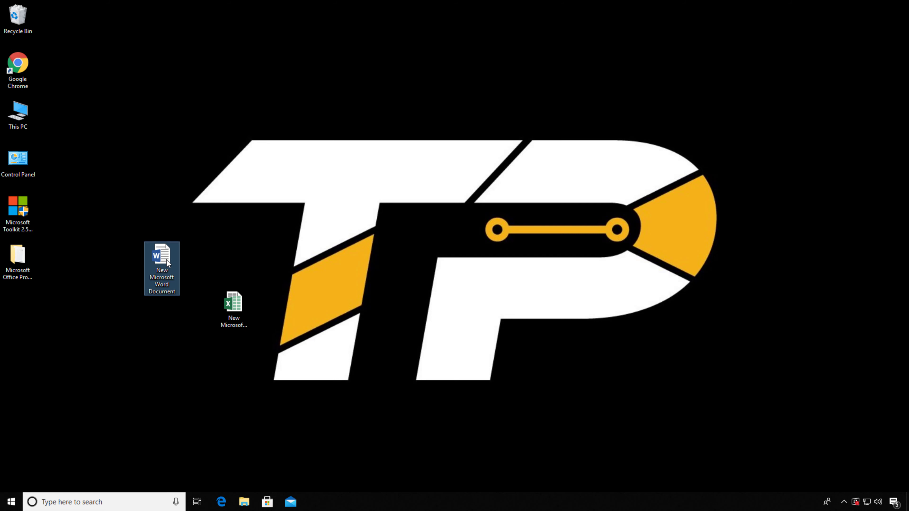